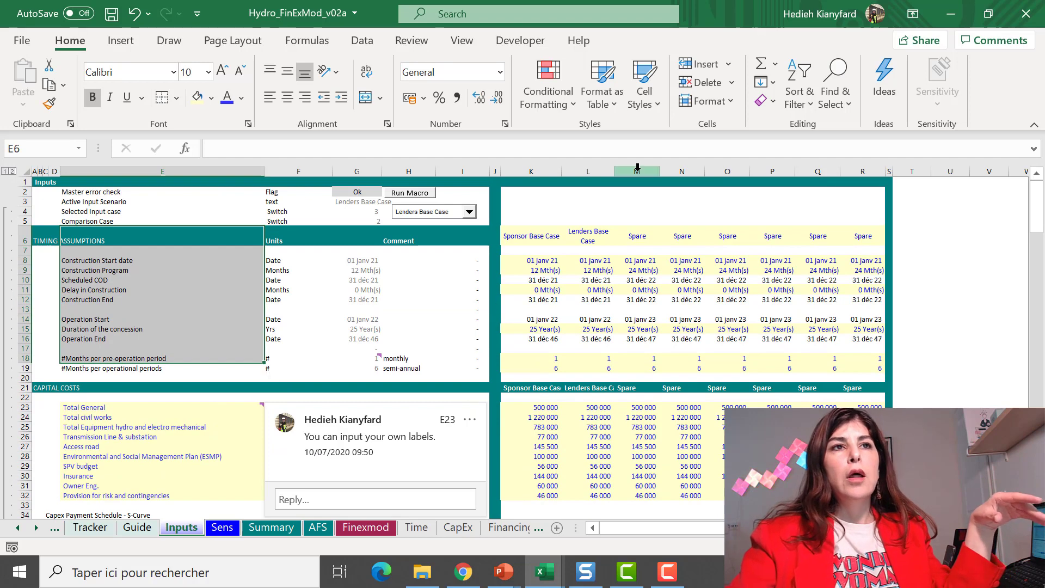
Review the scenario columns K to R on the Inputs sheet, including the Sponsor Base Case and Lenders Base Case columns
click(540, 167)
drag(540, 170, 851, 163)
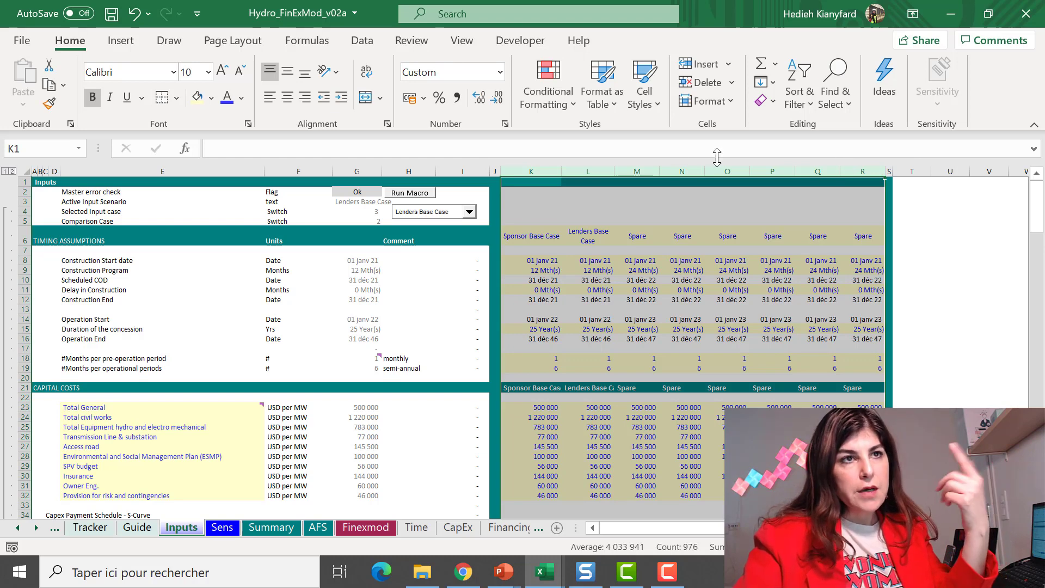
click(559, 171)
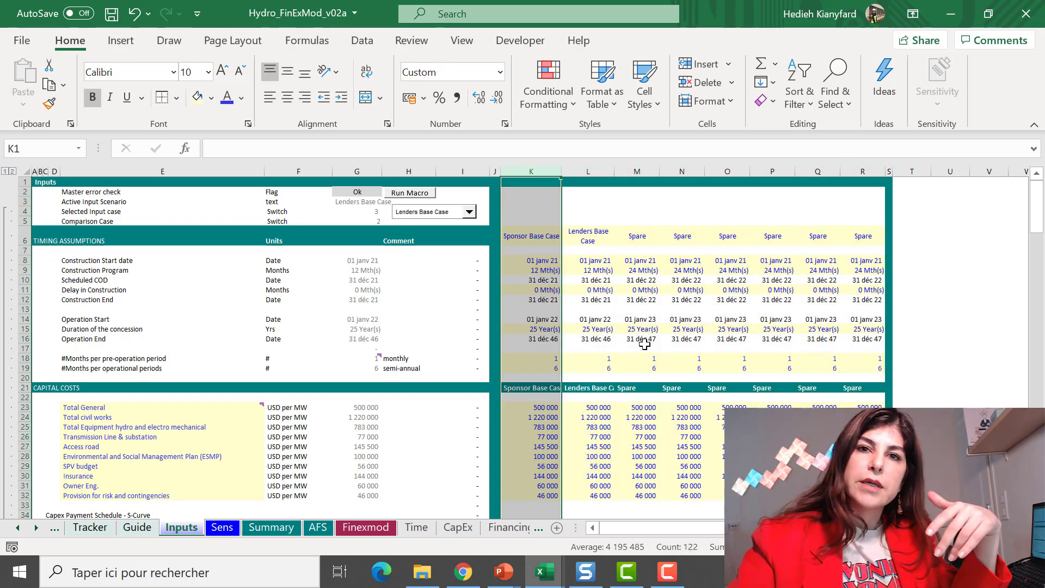
click(587, 171)
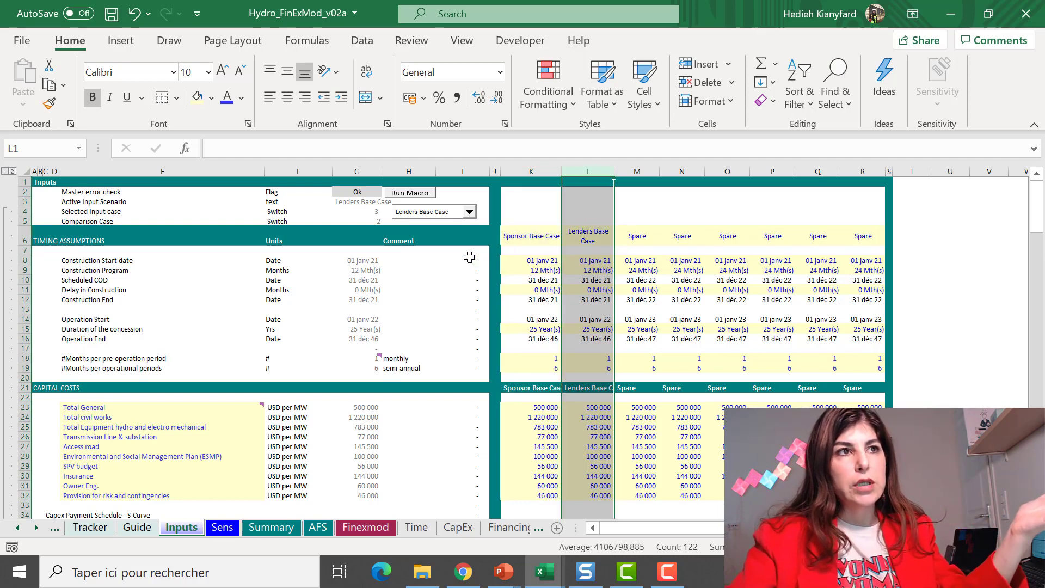
Switch the selected input case to Sponsor Base Case and back to Lenders Base Case
click(408, 213)
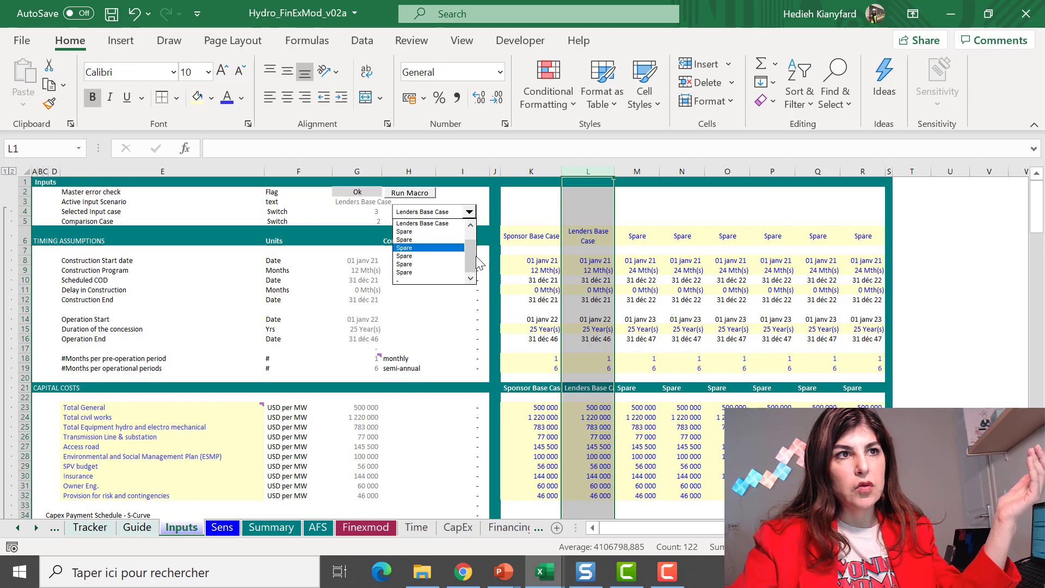
click(455, 240)
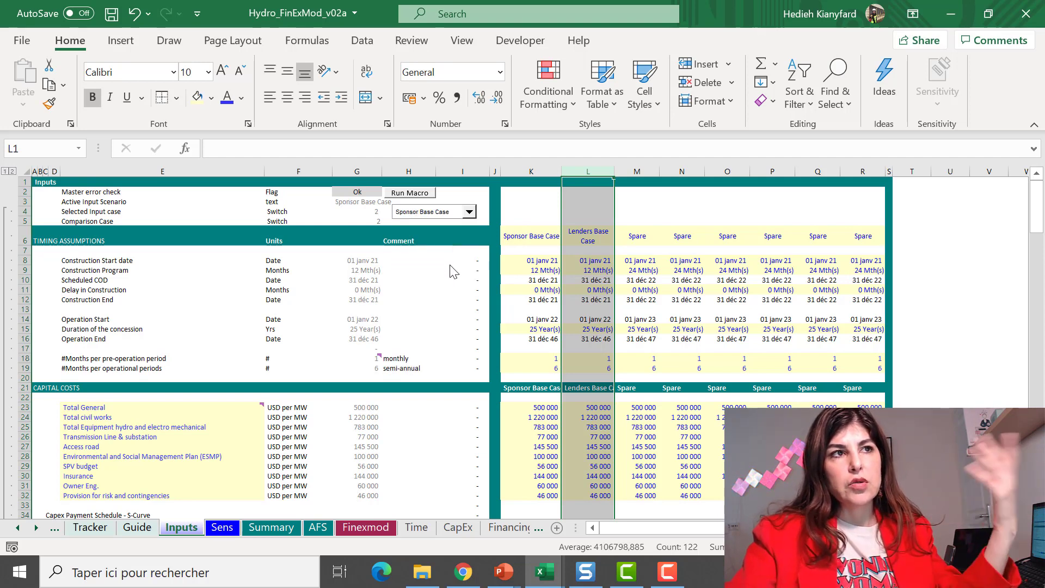
click(417, 214)
click(417, 223)
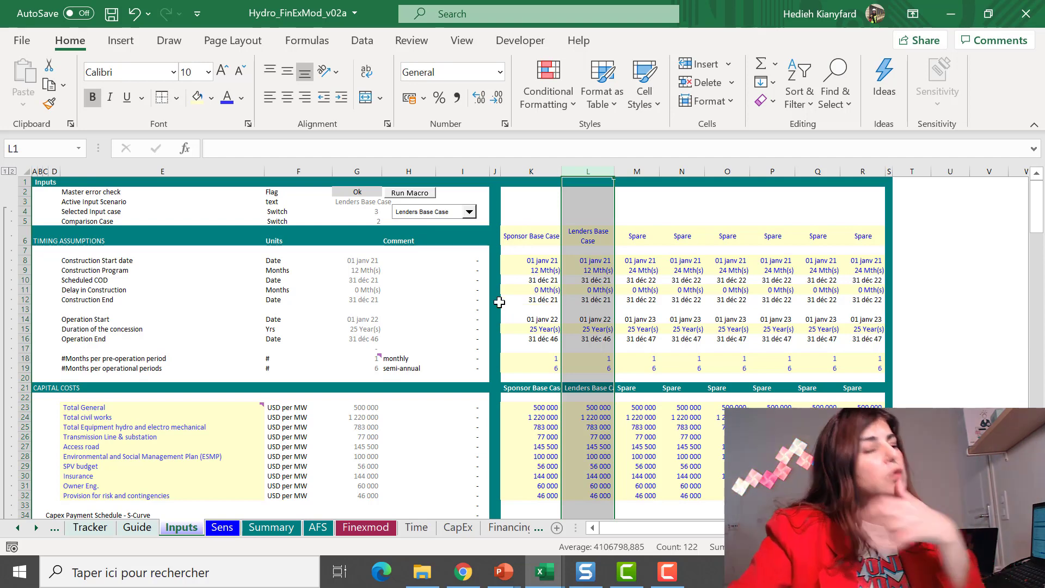
Inspect the INDEX formula of the Construction Start date in G8 and the scenario range it refers to
drag(531, 172, 860, 173)
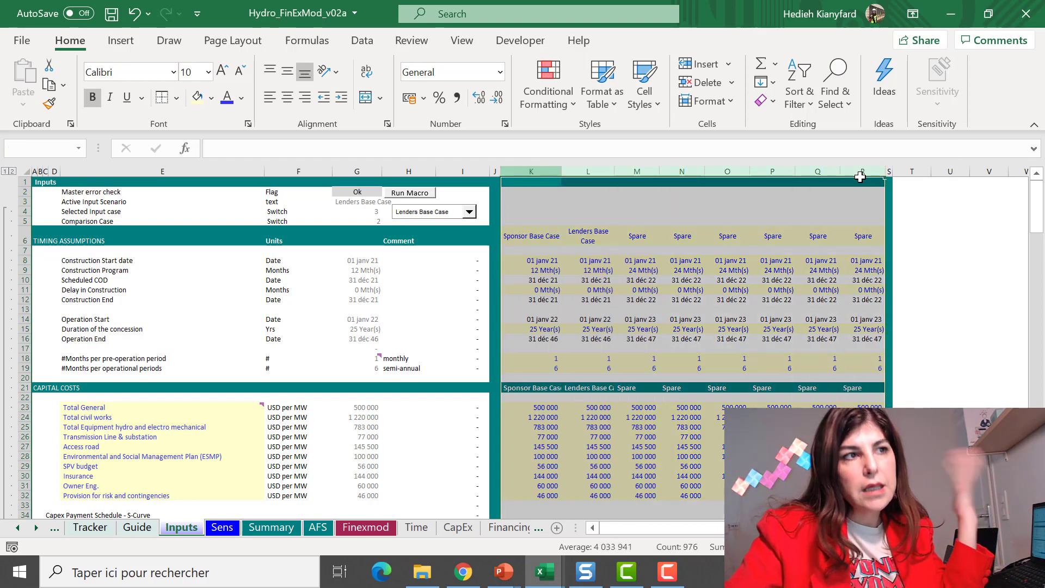
click(357, 262)
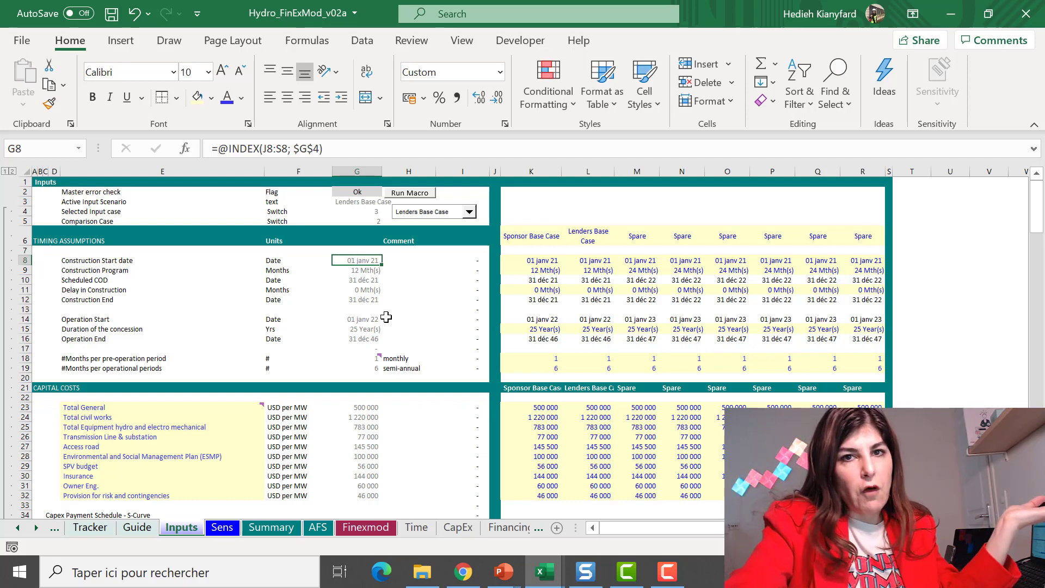
click(340, 148)
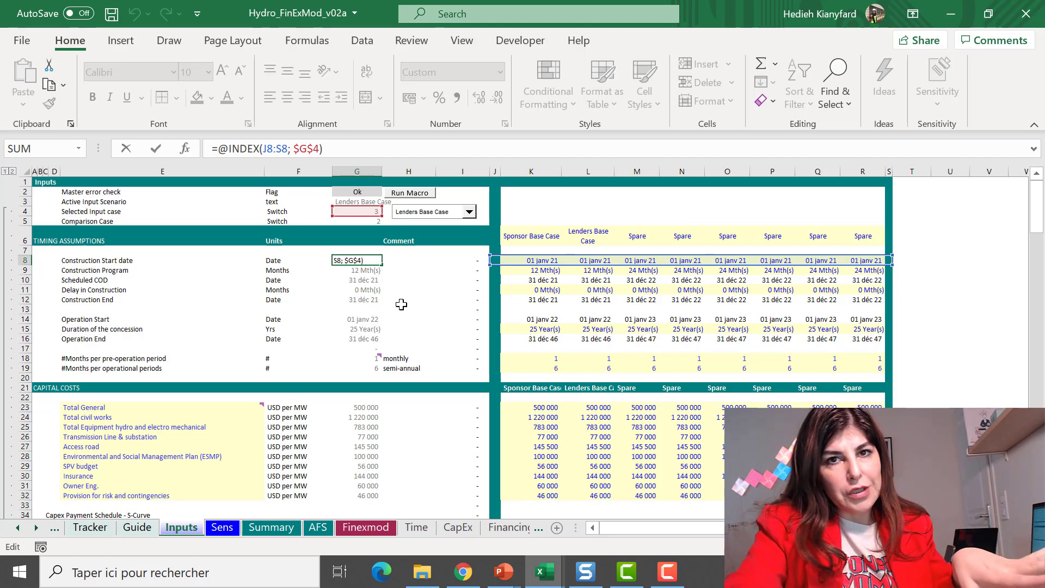
key(Escape)
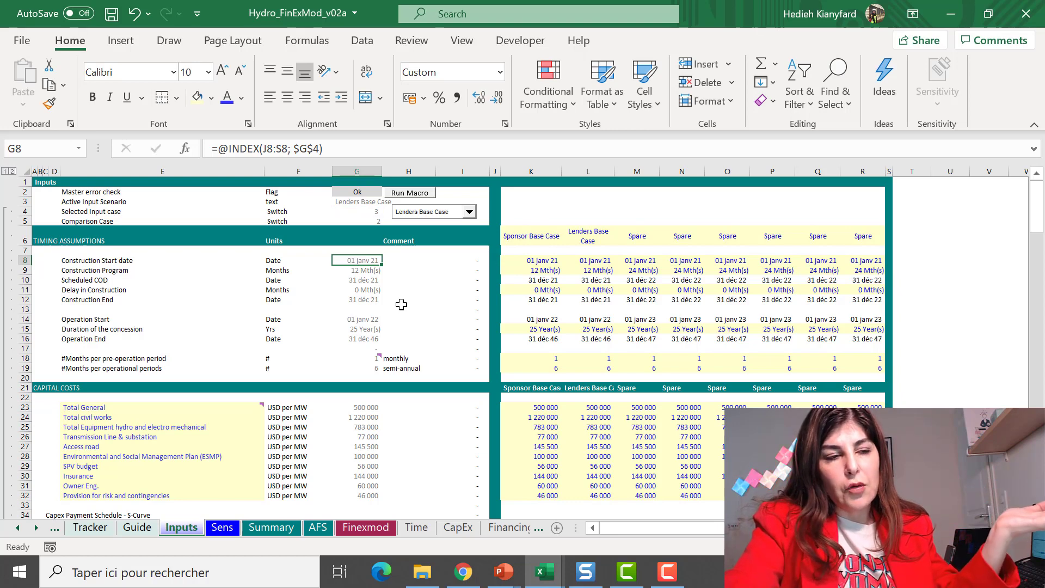
Open the Finexmod sheet and review the shareholding structure percentages and the equity bridge loan section
click(364, 528)
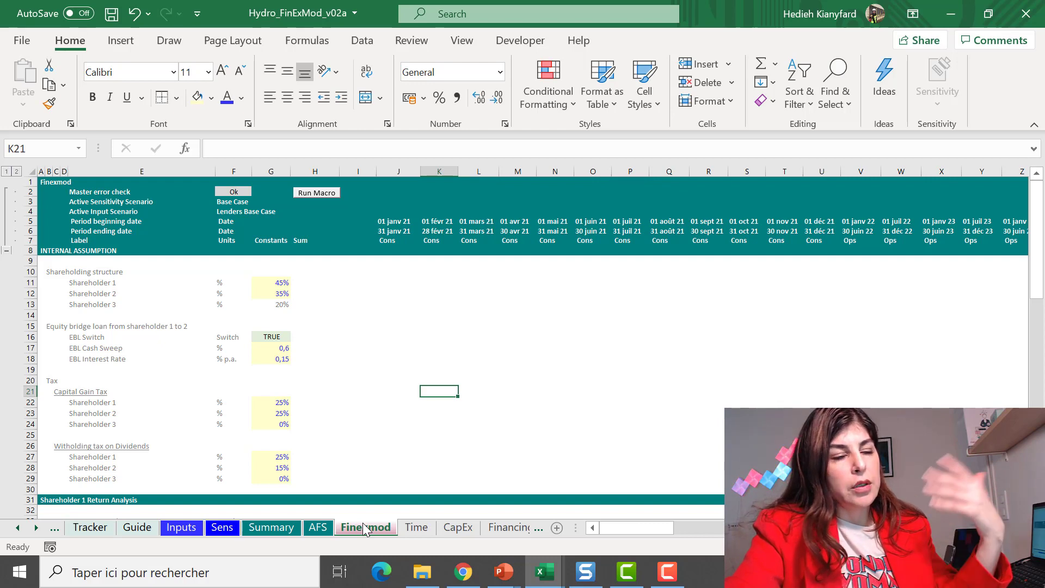
click(211, 368)
drag(356, 293, 351, 479)
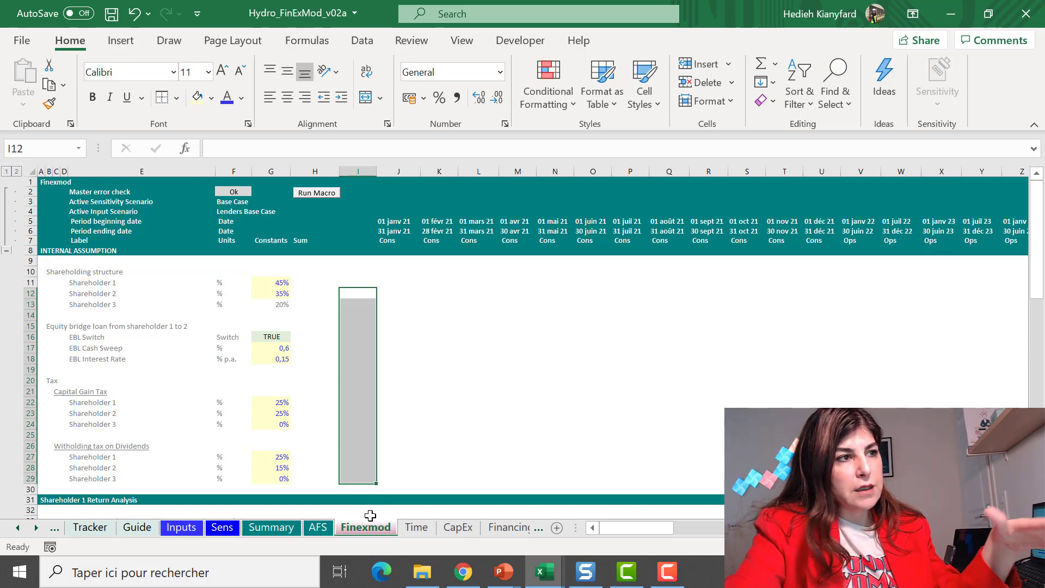
drag(121, 284, 131, 304)
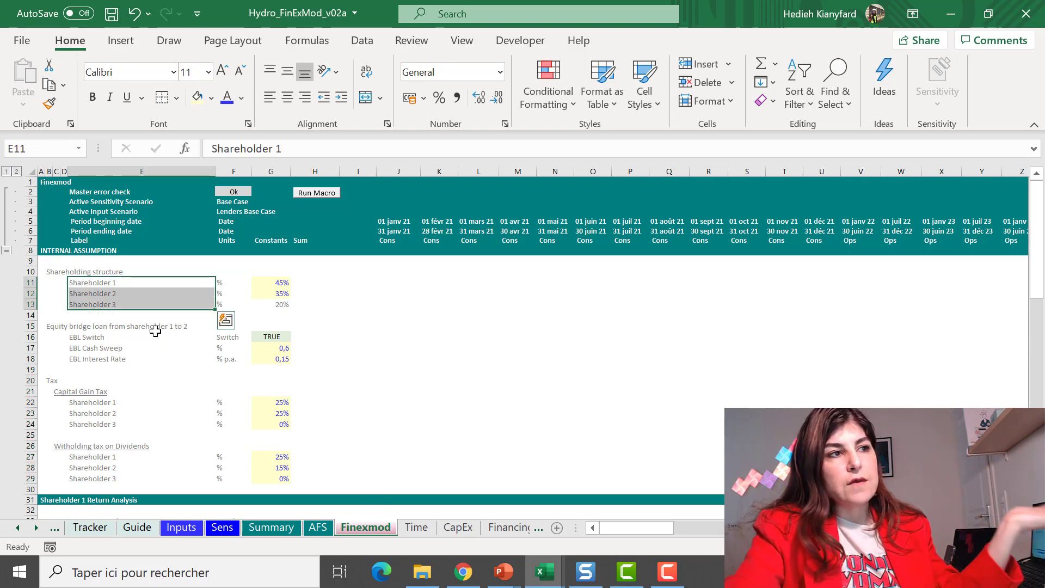
click(260, 284)
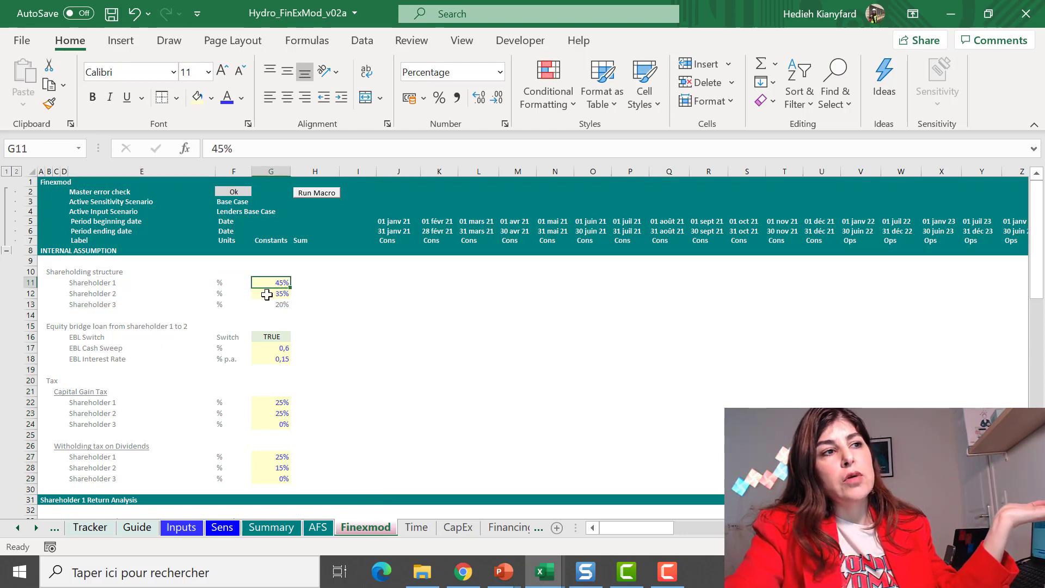
click(265, 293)
click(264, 303)
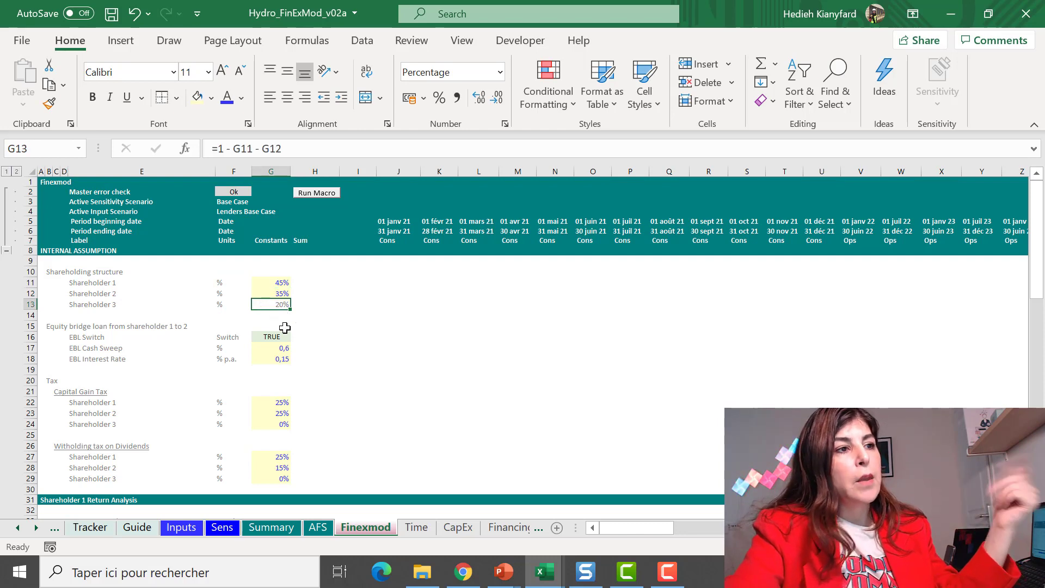
click(70, 328)
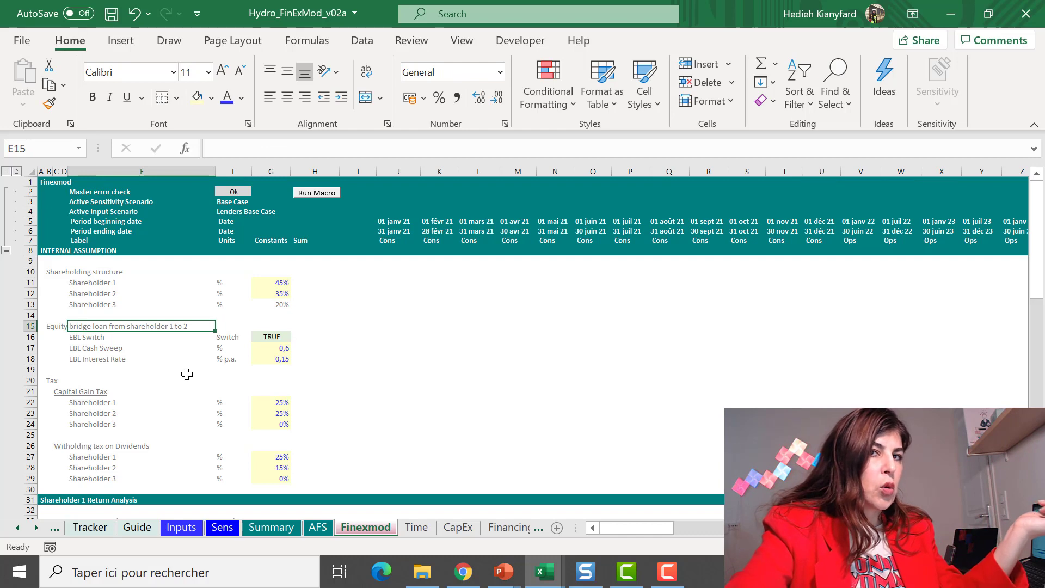
Review each shareholder's capital gain tax inputs and the withholding tax on dividends section
drag(114, 405, 116, 421)
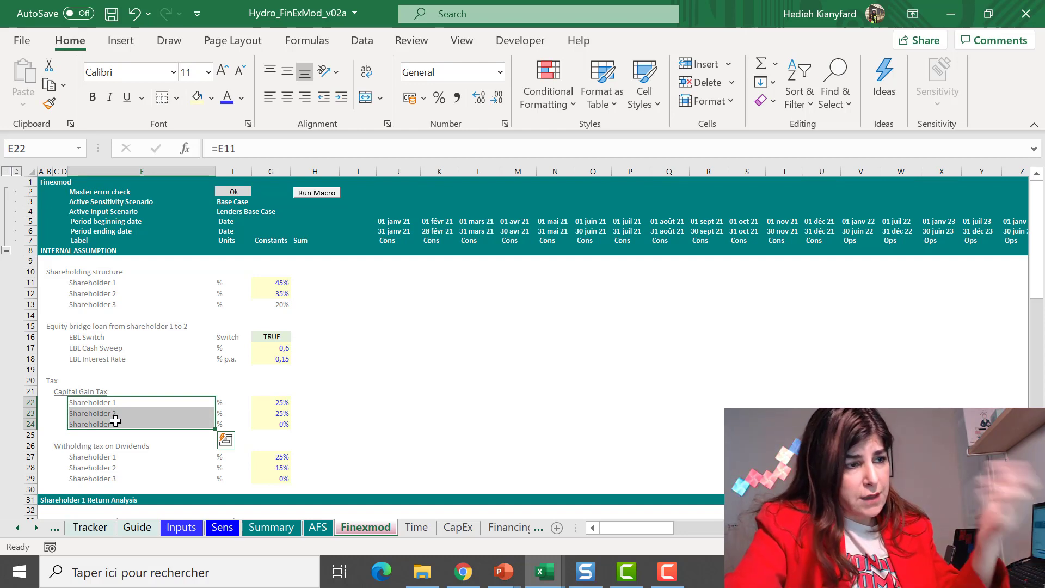
click(160, 409)
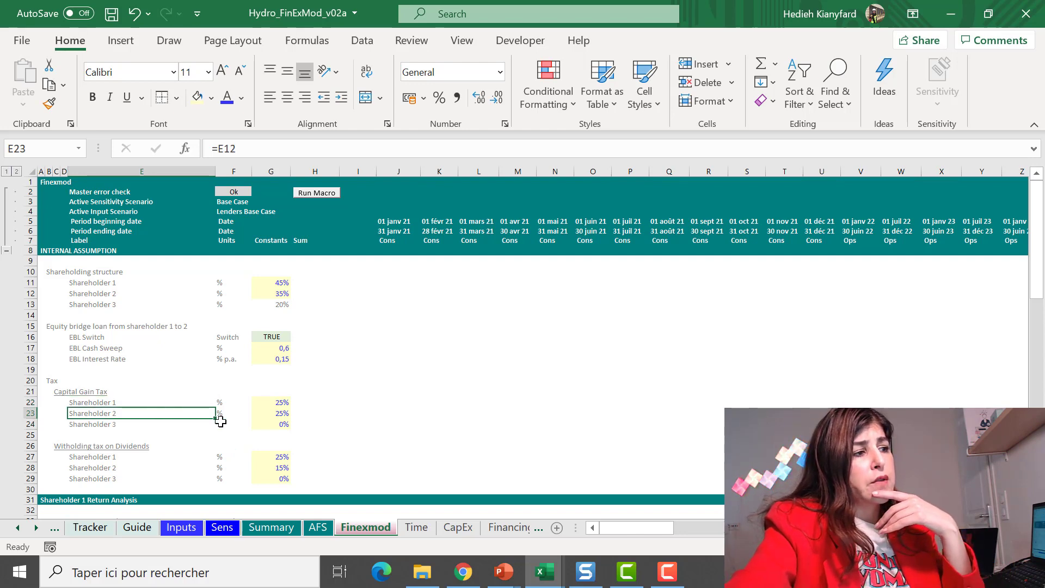
click(244, 403)
click(270, 405)
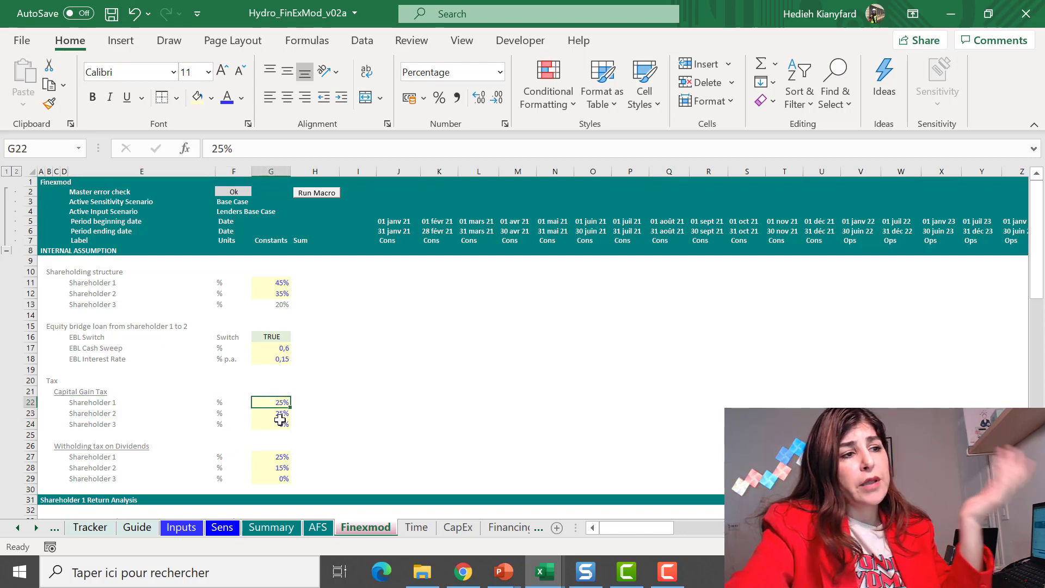
click(278, 424)
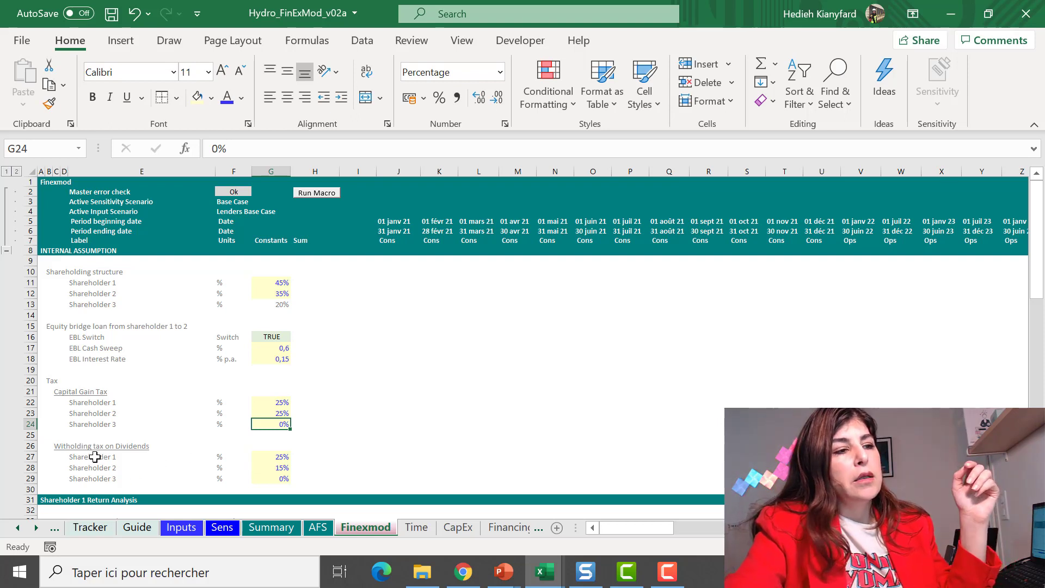
drag(87, 457, 96, 469)
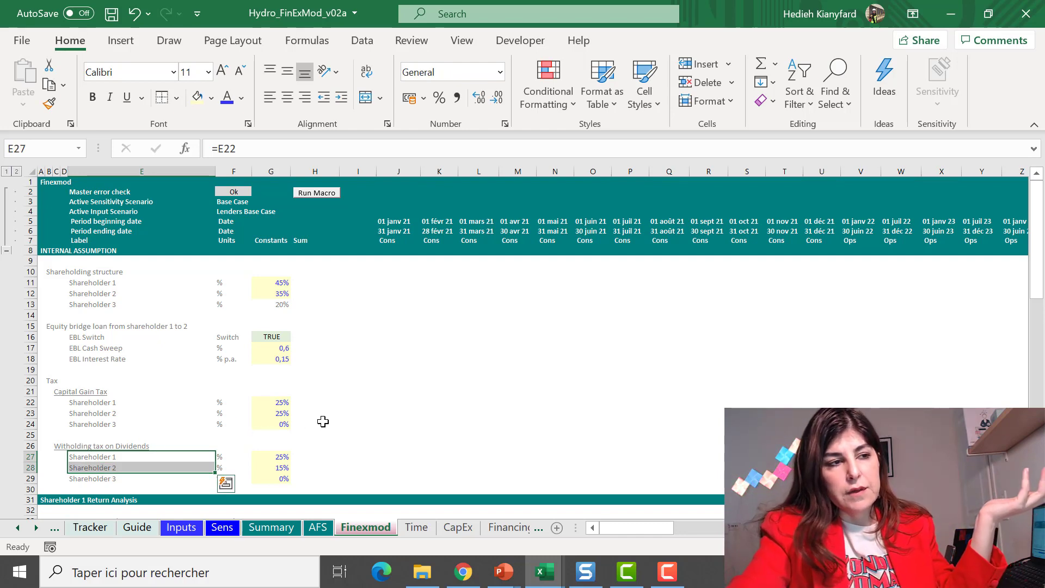
Examine the return analysis sections for Shareholders 1, 2 and 3, including their IRR, MoC and pay-back period
scroll(331, 422, down, 3)
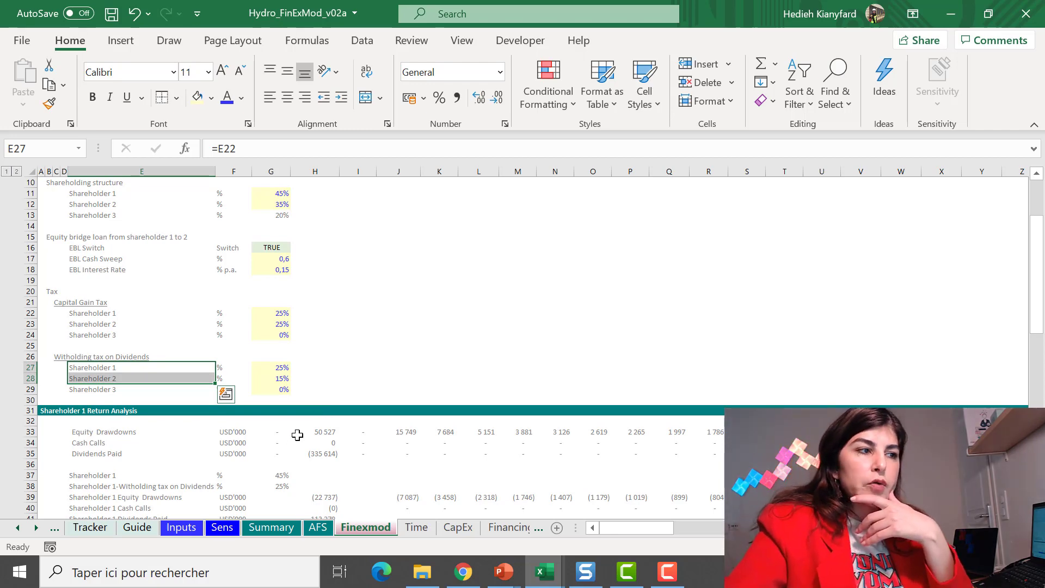
scroll(290, 439, down, 6)
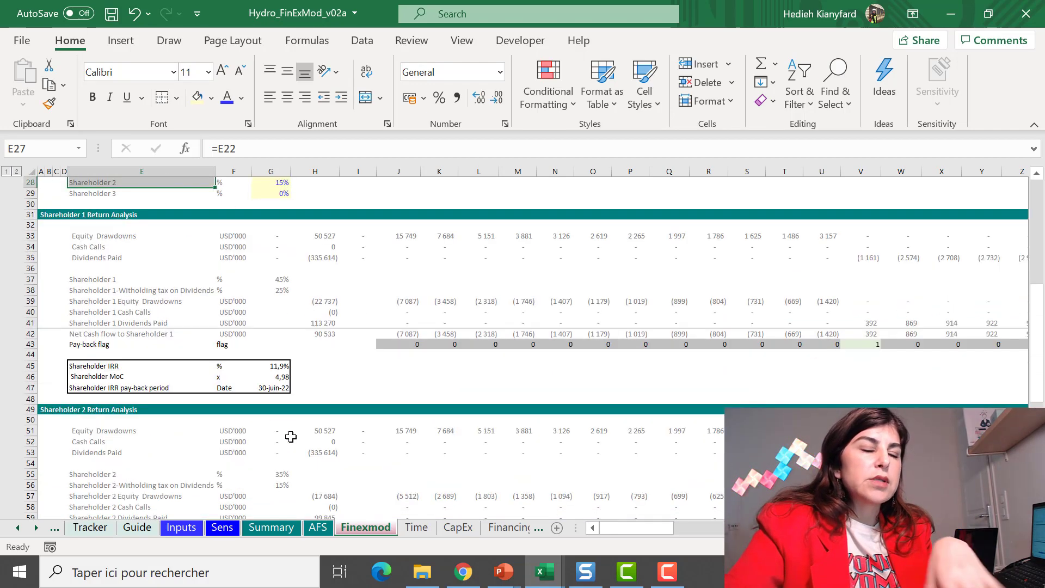
scroll(291, 438, down, 4)
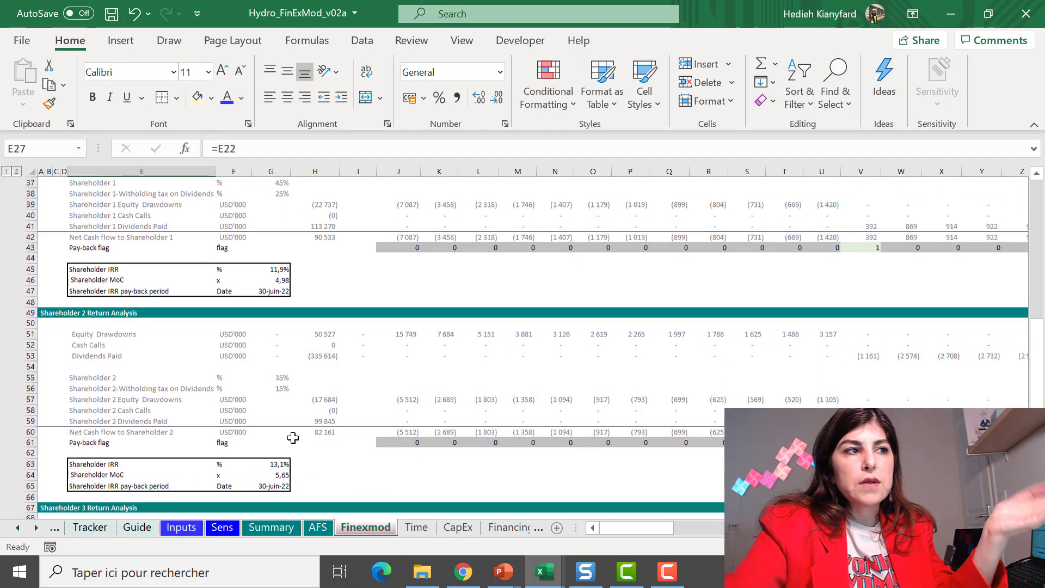
scroll(284, 445, down, 1)
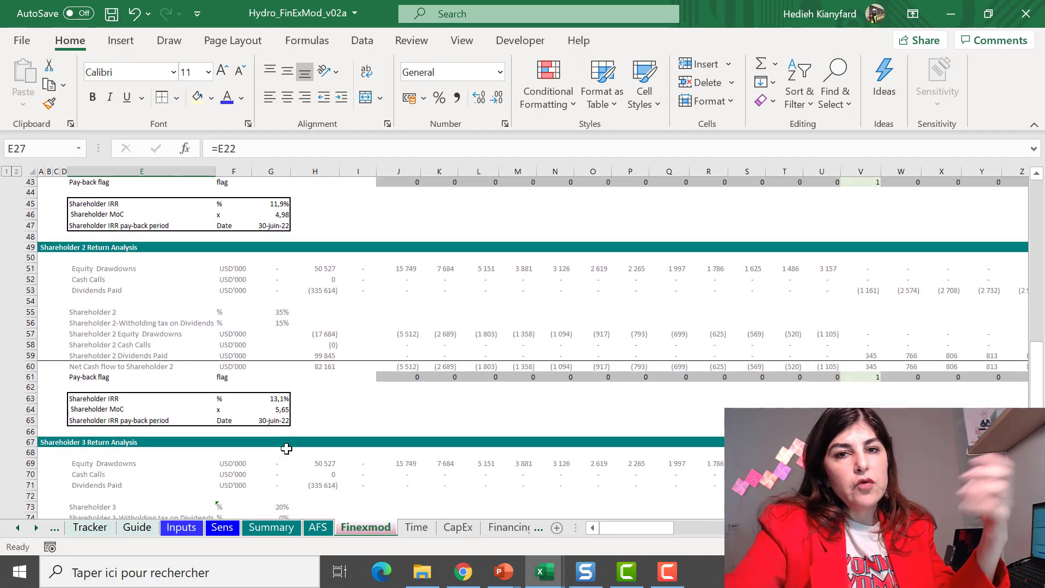
scroll(307, 432, down, 1)
scroll(315, 423, down, 4)
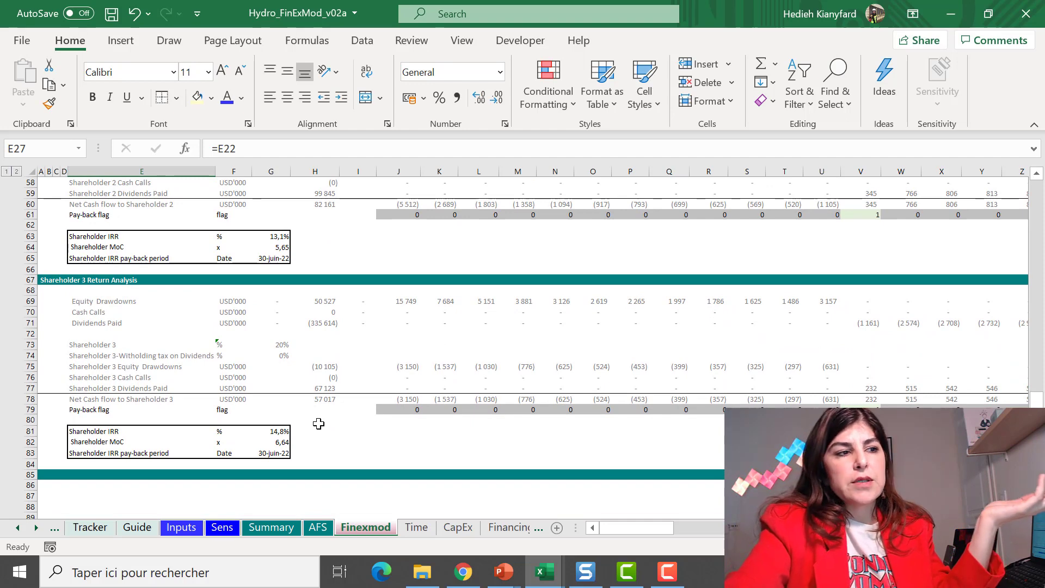
scroll(309, 431, up, 4)
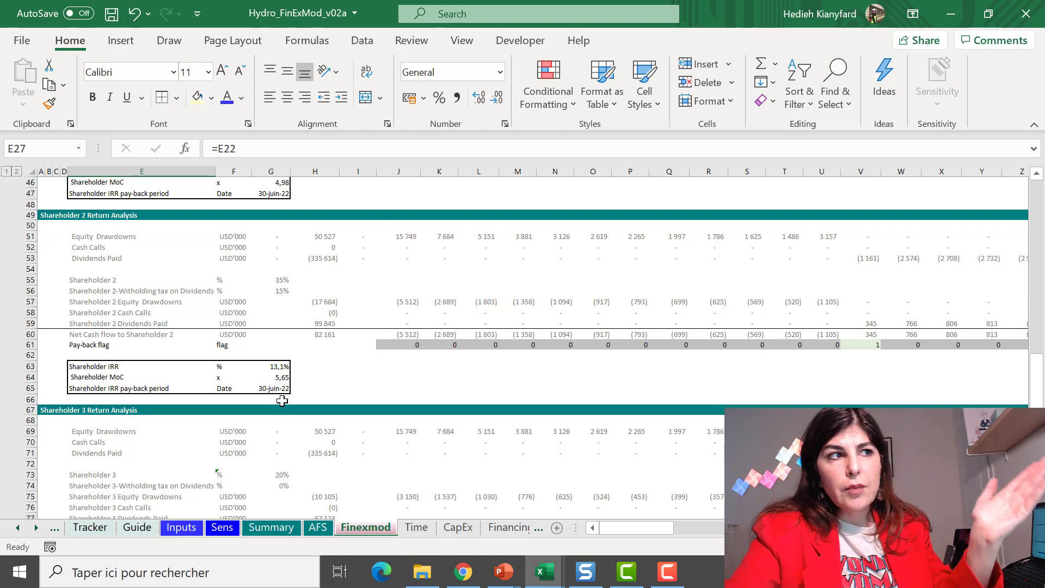
scroll(281, 405, up, 5)
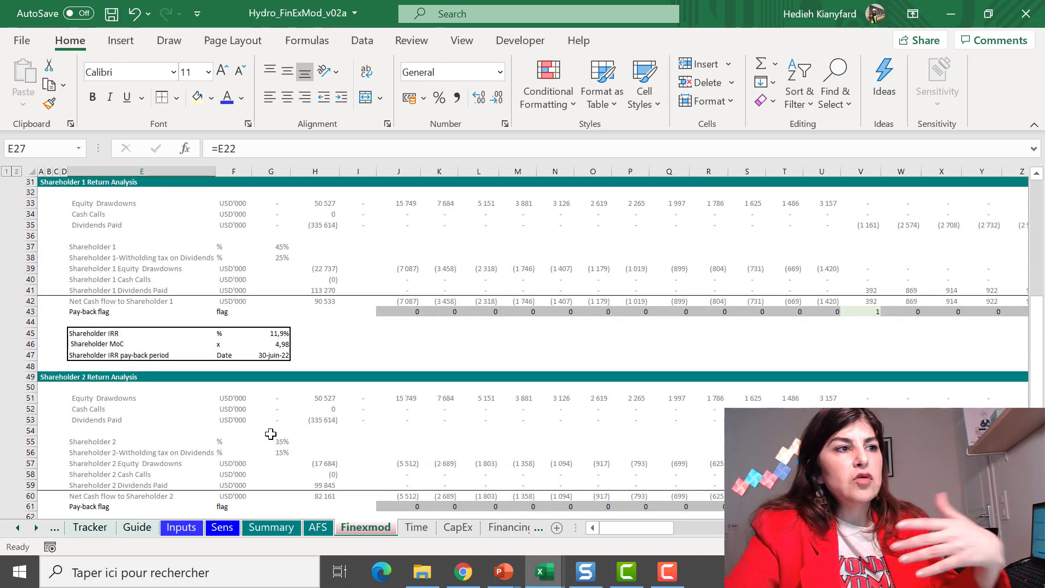
scroll(271, 433, up, 8)
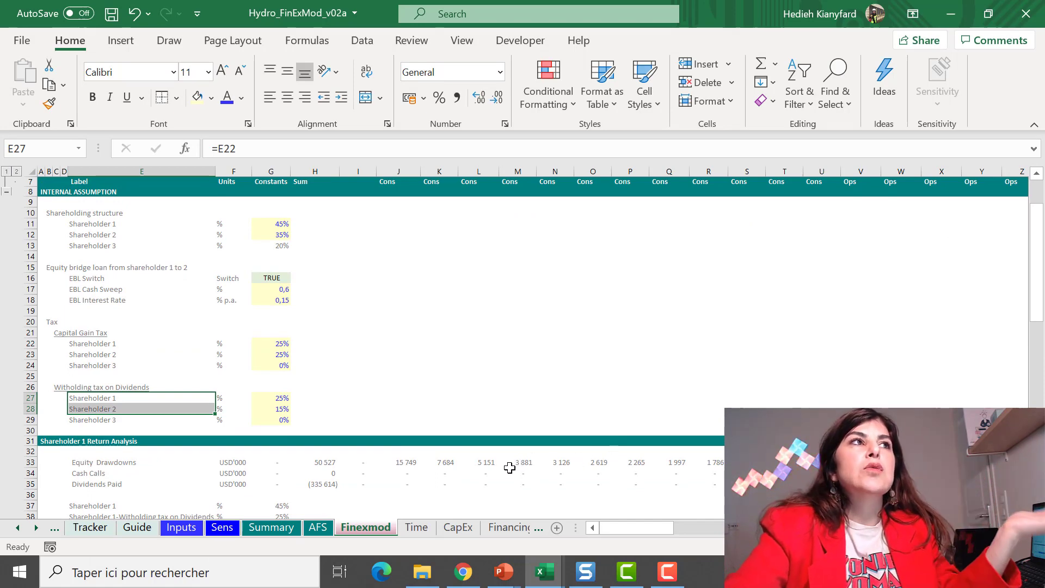
Delete the Finexmod sheet from the workbook
right_click(373, 528)
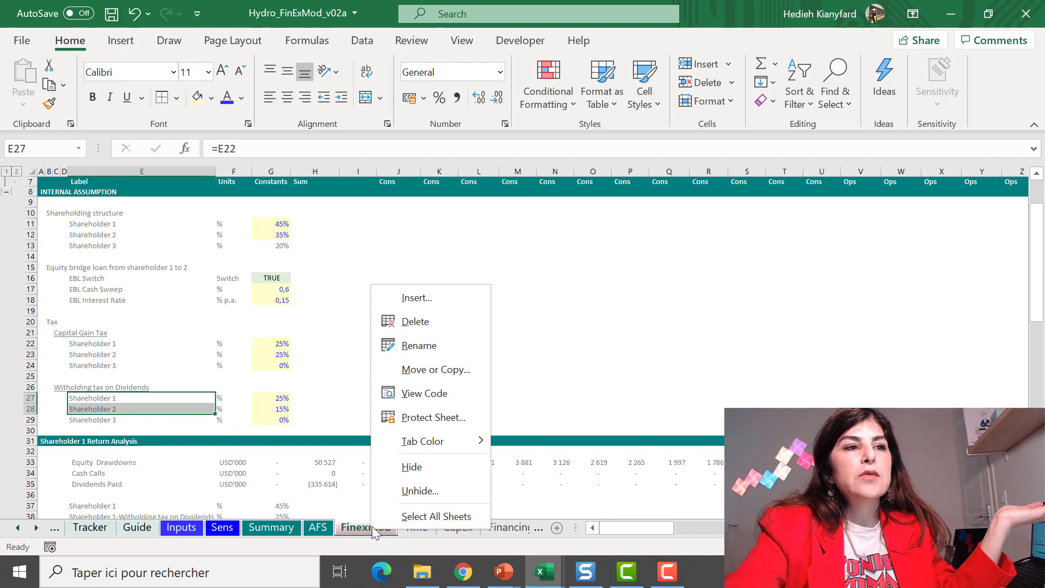
click(406, 326)
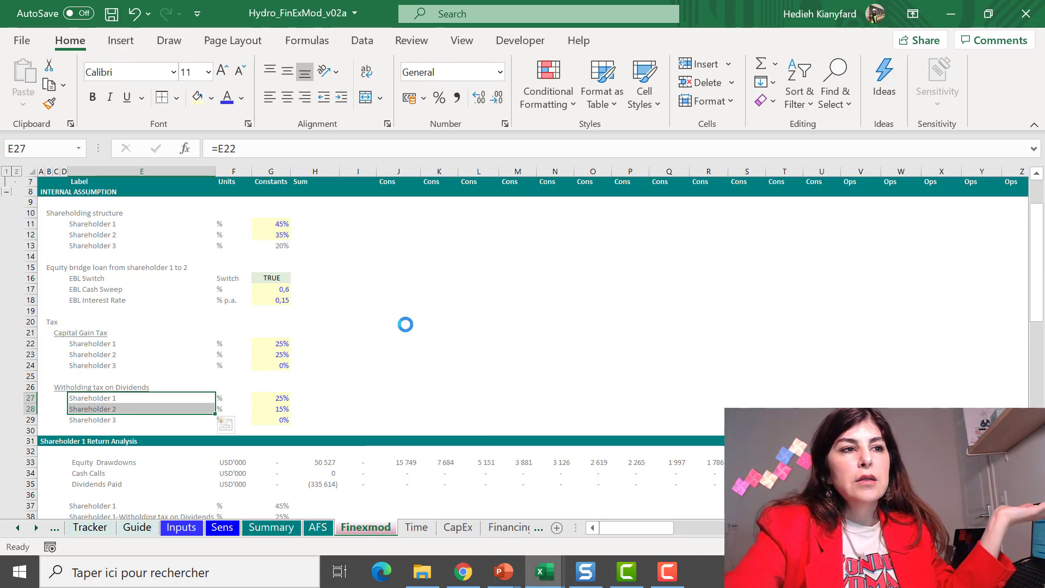
click(514, 333)
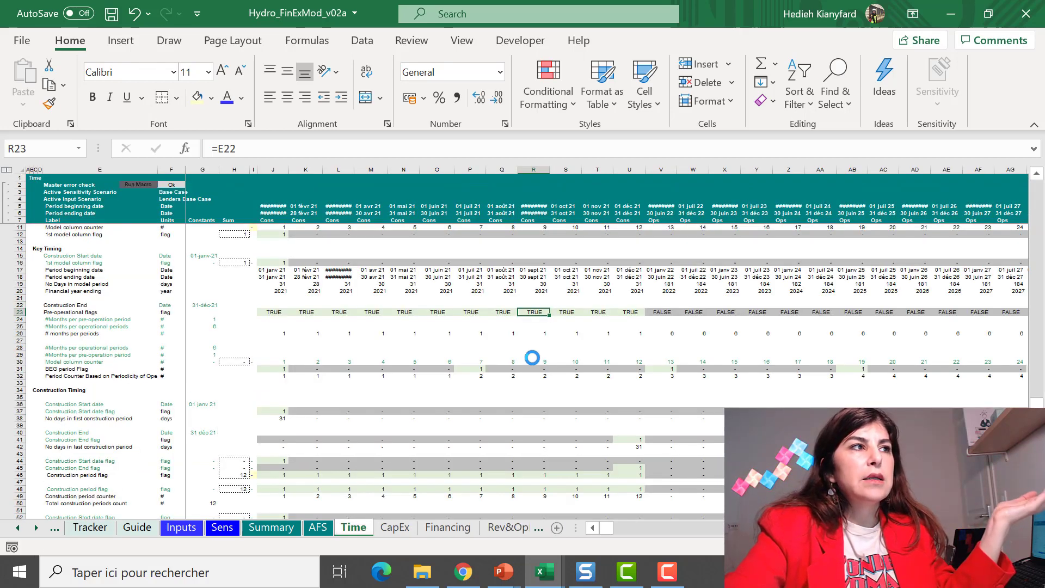
Return to the Inputs sheet and view the scenarios available for the selected input case
click(265, 528)
click(197, 529)
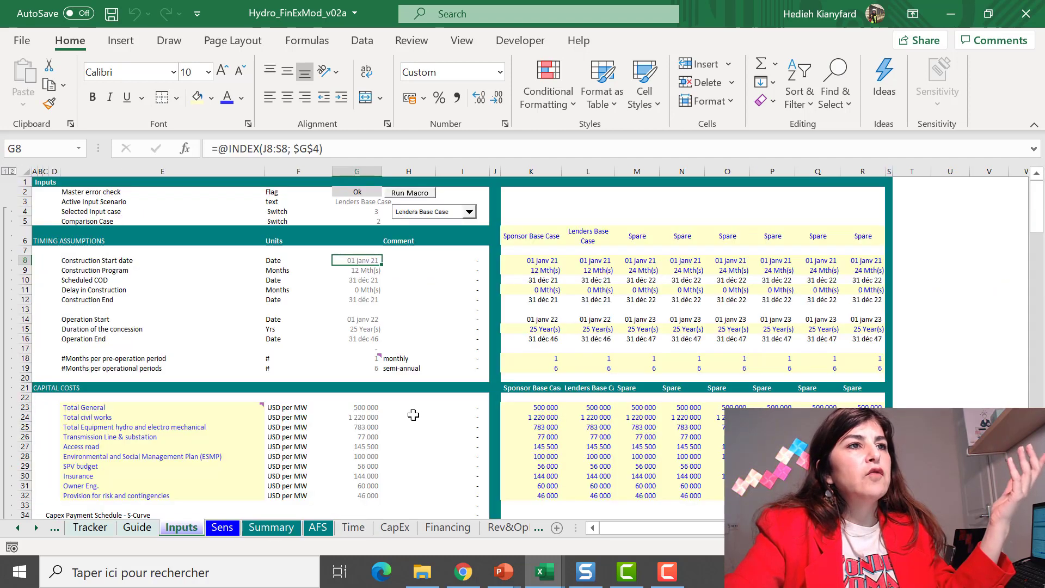
click(466, 213)
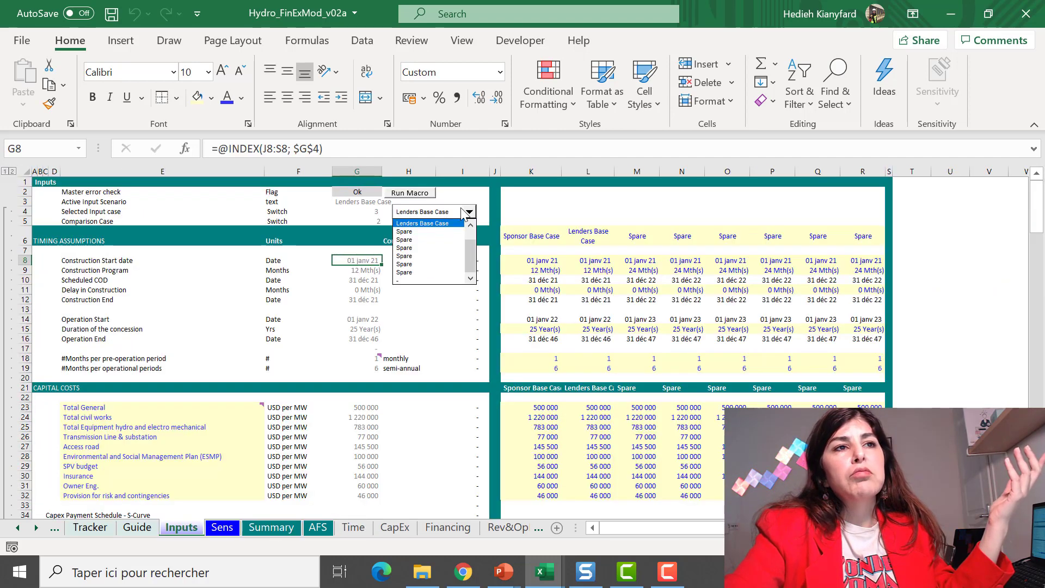
Delete the Sponsor Base Case scenario column K on the Inputs sheet
click(533, 170)
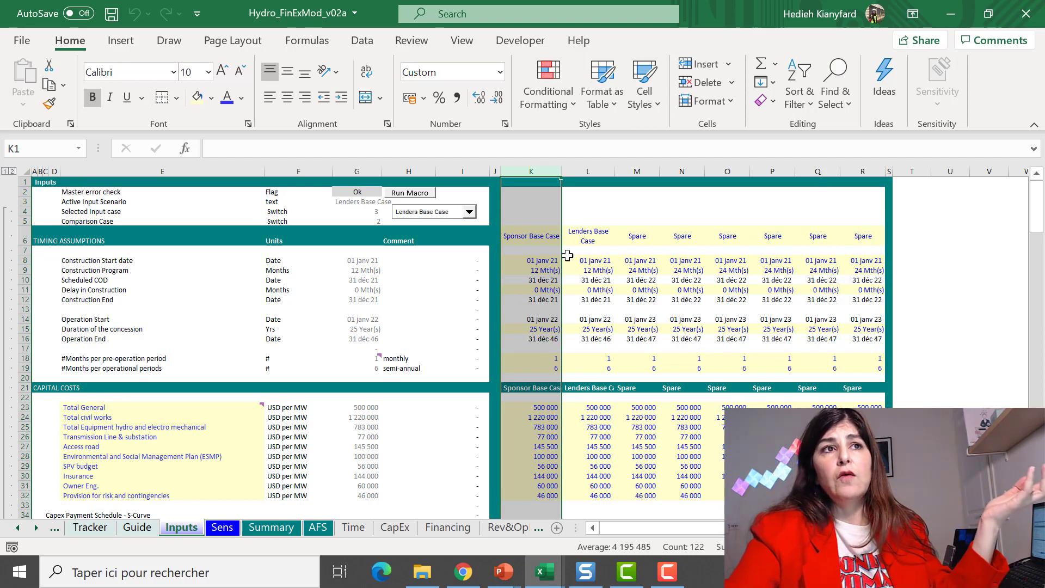
right_click(536, 170)
click(613, 332)
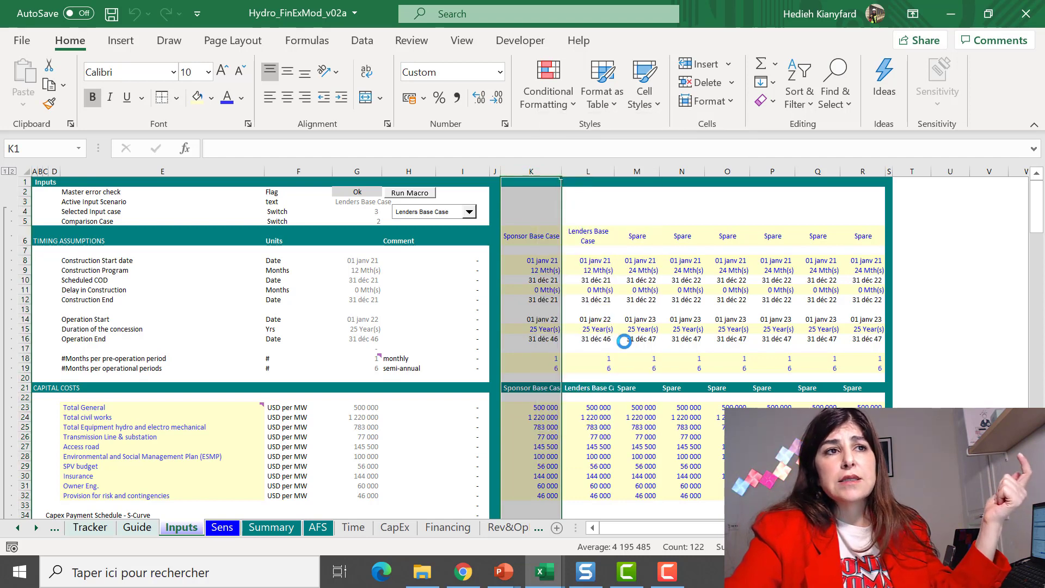